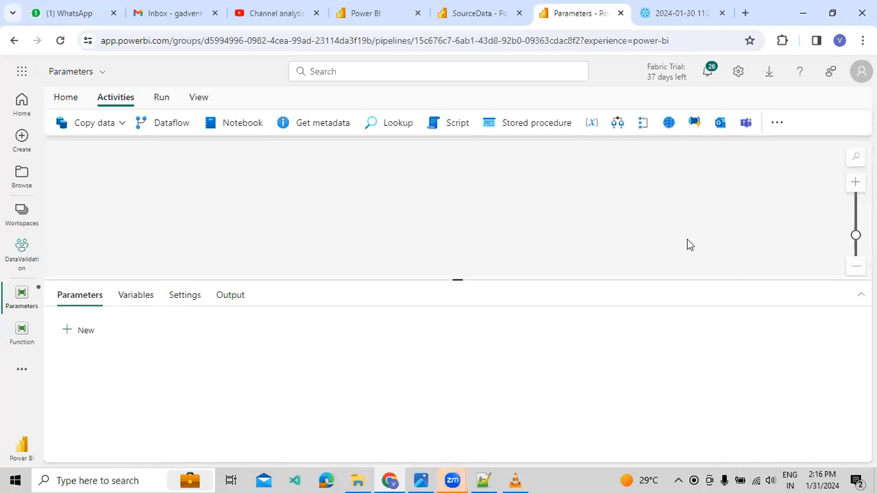
# Step: Add an If Condition activity to the pipeline canvas and name it Condition Check
pyautogui.click(617, 130)
pyautogui.moveTo(456, 286); pyautogui.dragTo(428, 322)
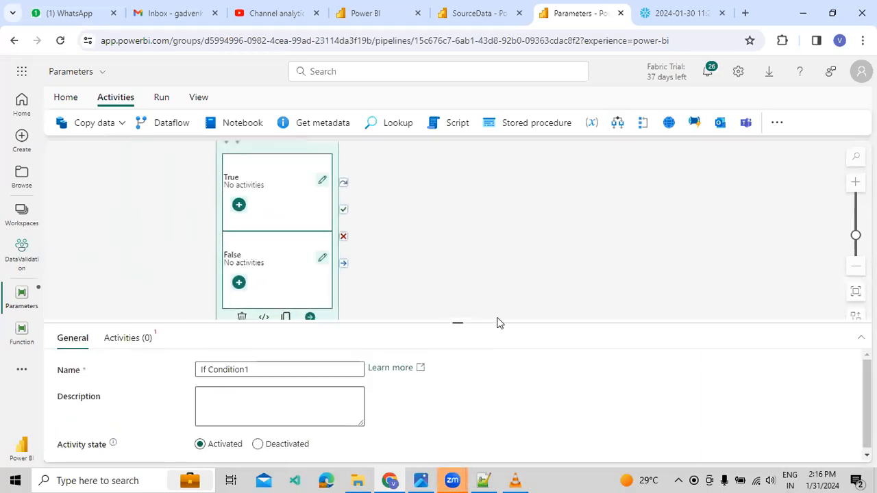
pyautogui.moveTo(459, 319); pyautogui.dragTo(458, 343)
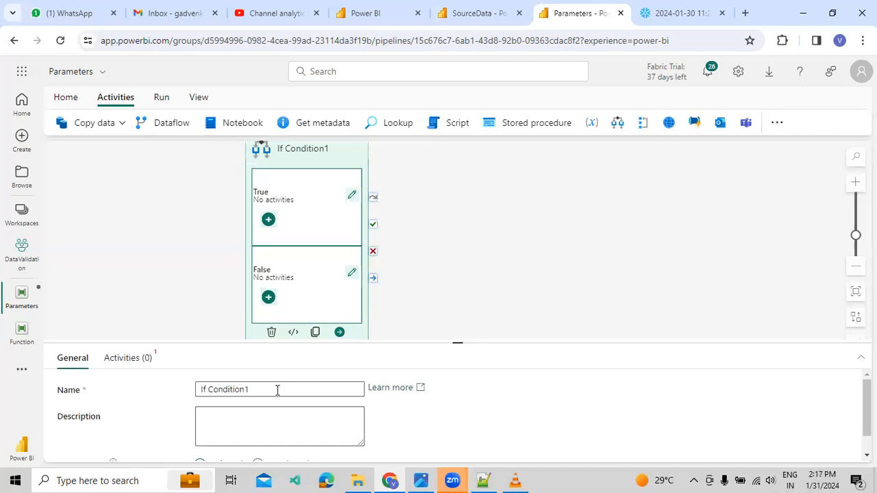
pyautogui.moveTo(262, 397); pyautogui.dragTo(168, 394)
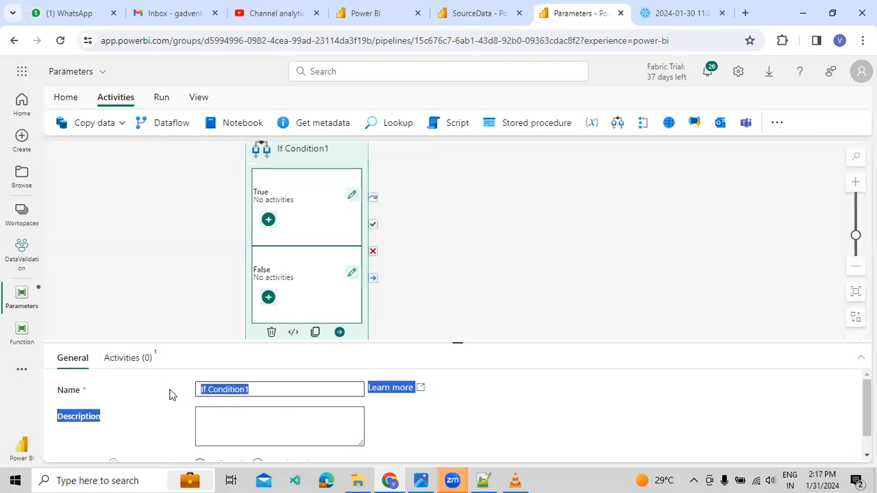
pyautogui.doubleClick(260, 391)
pyautogui.hotkey('ctrl', 'a')
pyautogui.write('Condition Check')
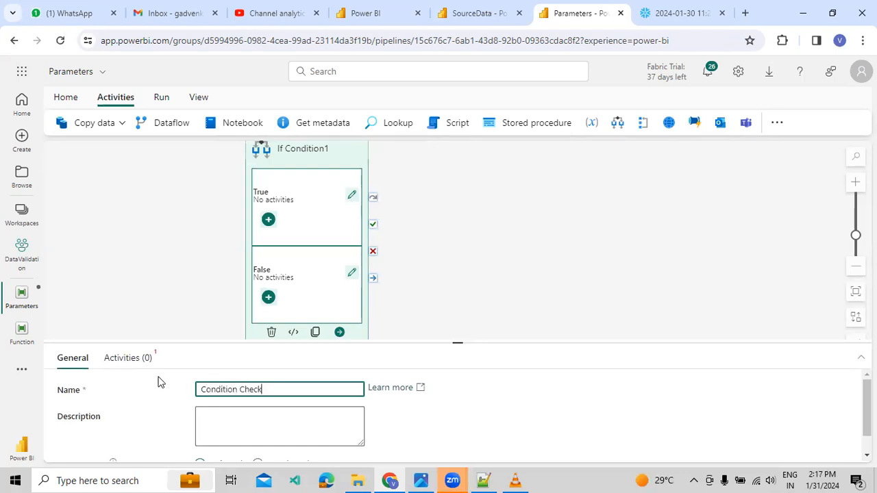
pyautogui.click(141, 361)
pyautogui.click(253, 407)
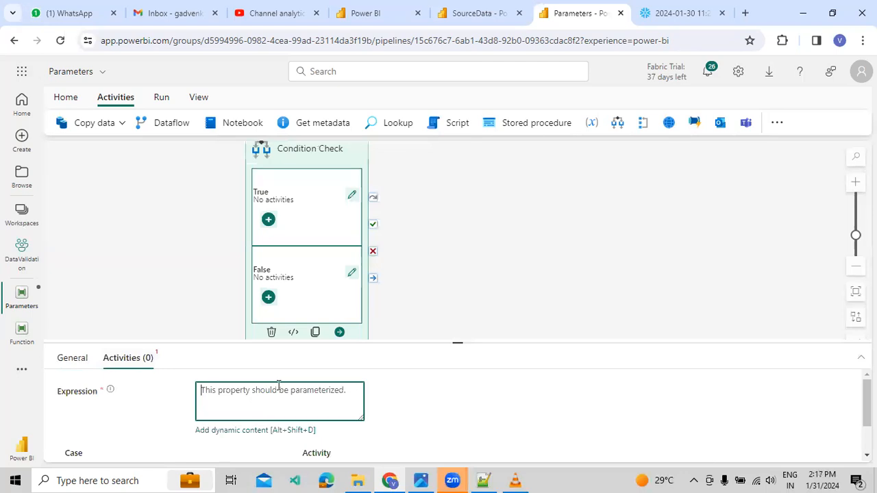
pyautogui.moveTo(354, 341); pyautogui.dragTo(370, 224)
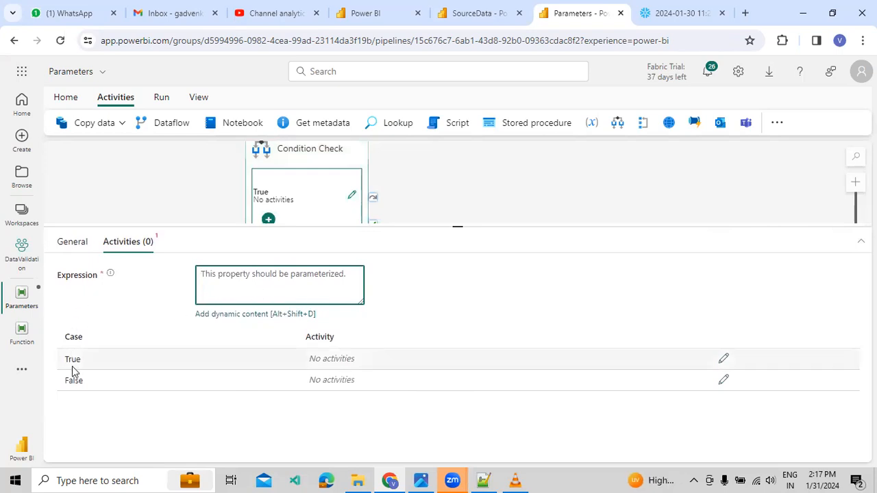
pyautogui.click(213, 317)
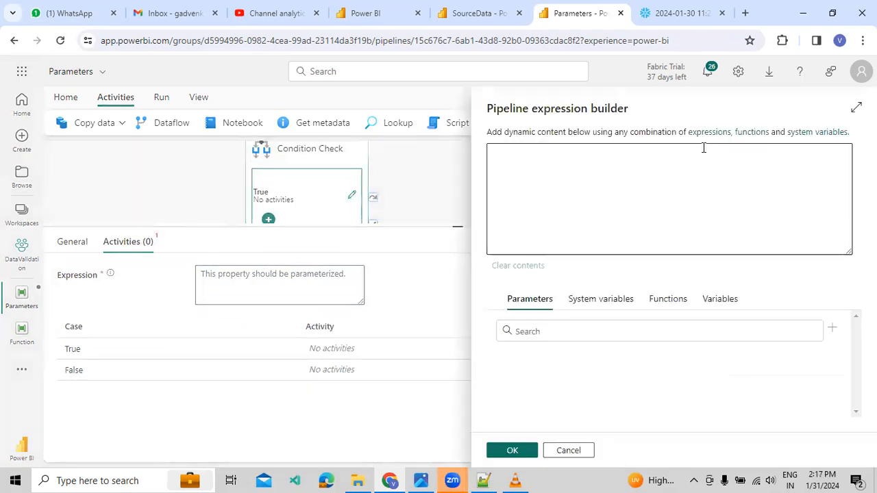
pyautogui.write('@')
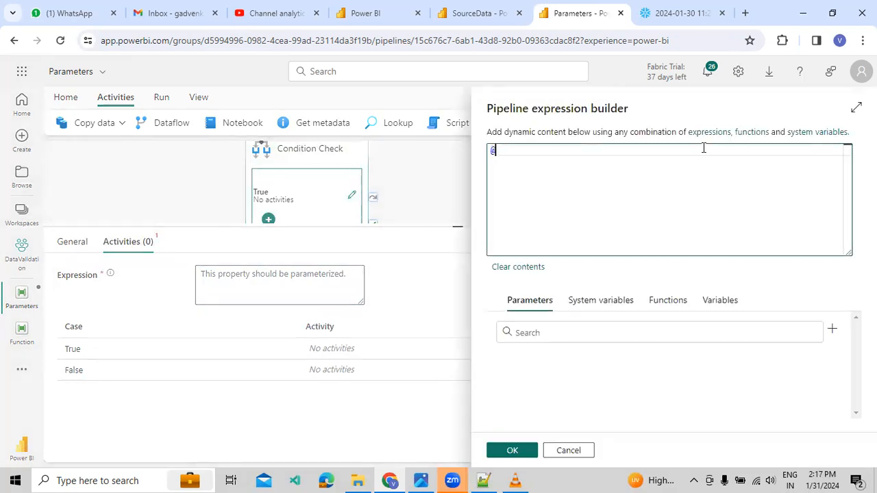
pyautogui.write('eq')
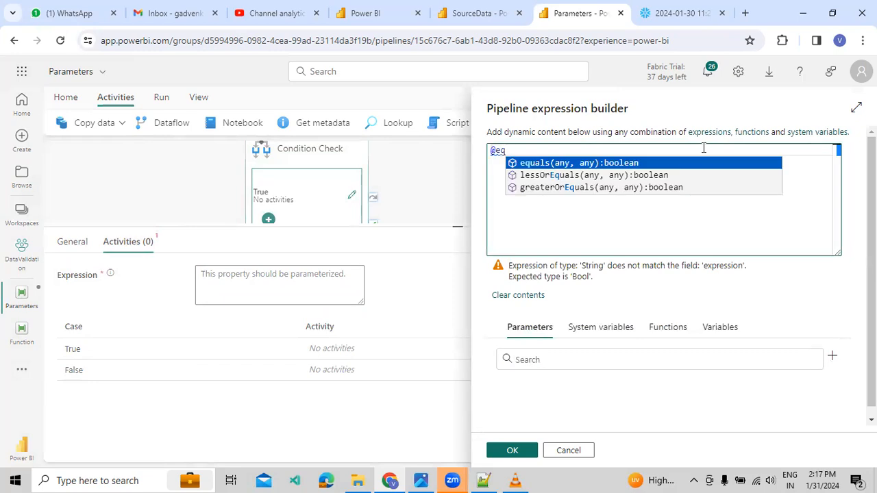
pyautogui.press('Return')
pyautogui.write("'He")
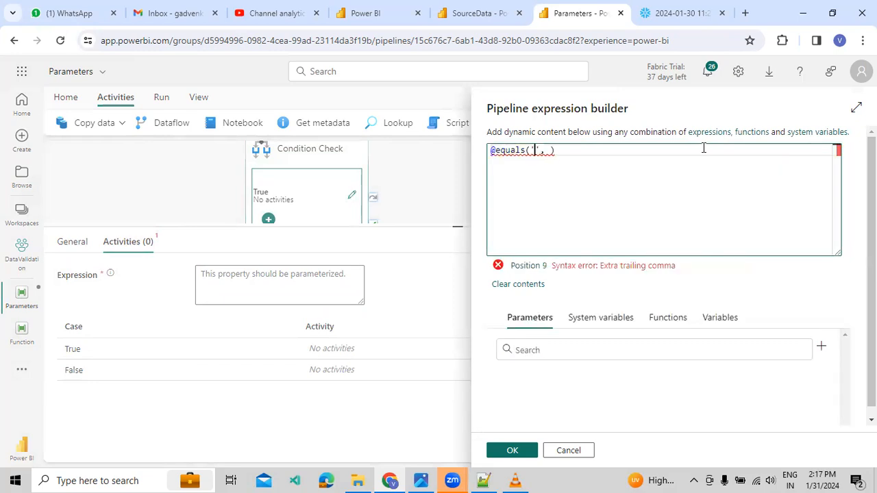
pyautogui.write('llo')
pyautogui.press('Right')
pyautogui.press('Right')
pyautogui.press('BackSpace')
pyautogui.write("'")
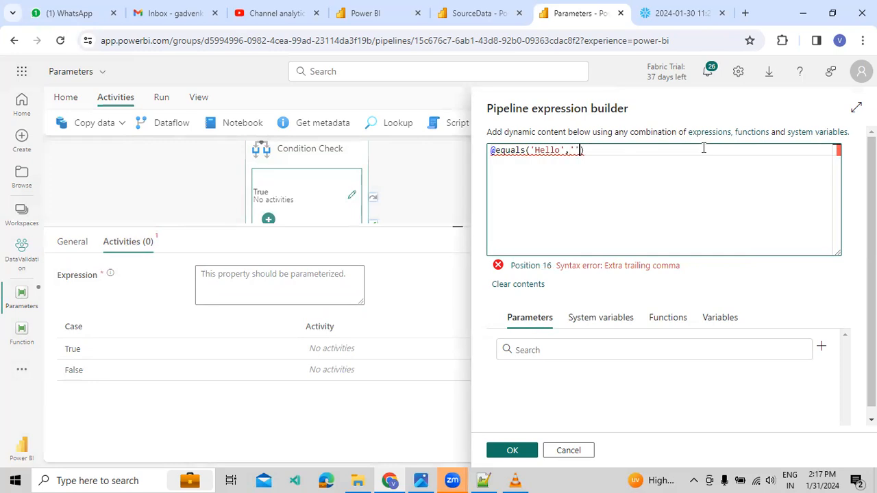
pyautogui.write('Hello')
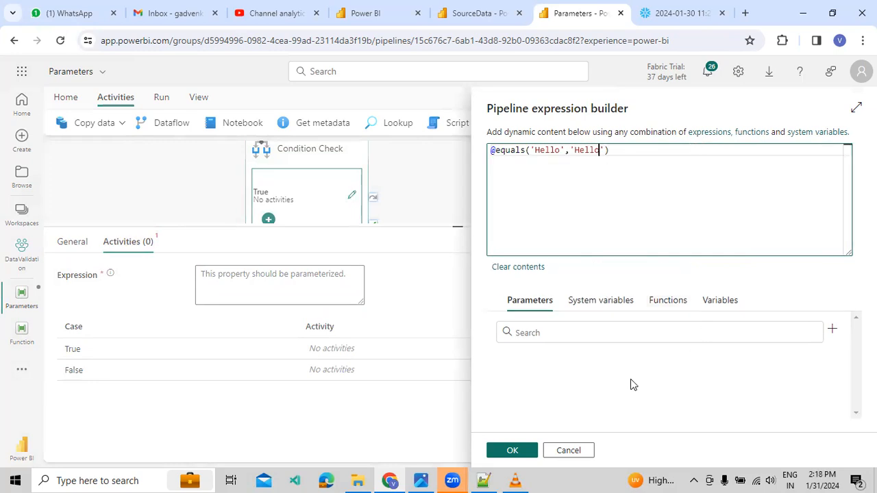
pyautogui.click(504, 452)
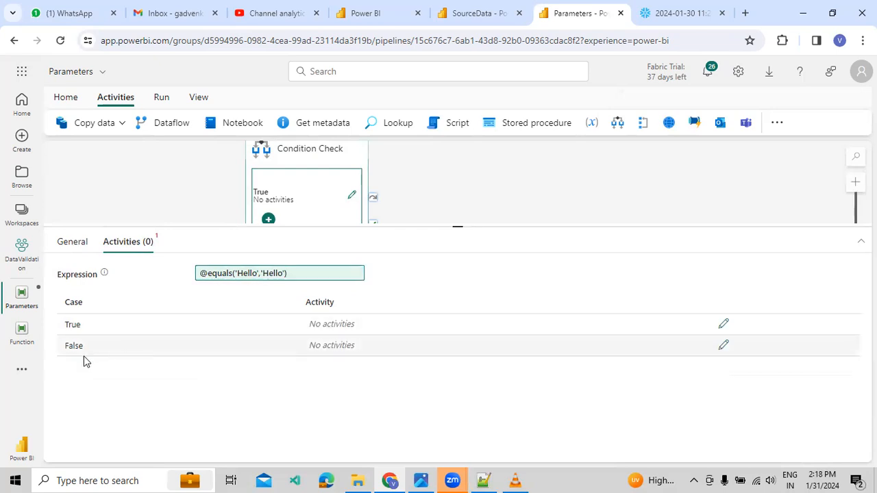
# Step: Open the True activities of Condition Check and reload the pipeline page, discarding the unsaved changes
pyautogui.click(723, 325)
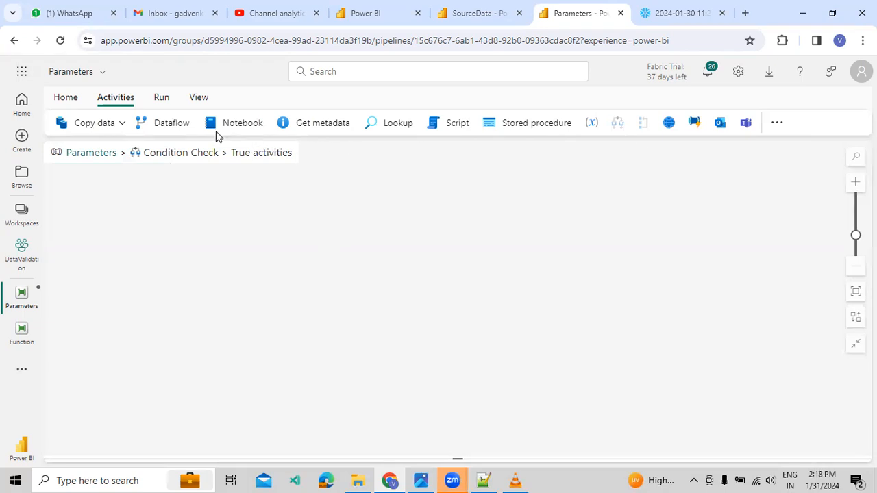
pyautogui.click(161, 97)
pyautogui.click(116, 100)
pyautogui.click(70, 96)
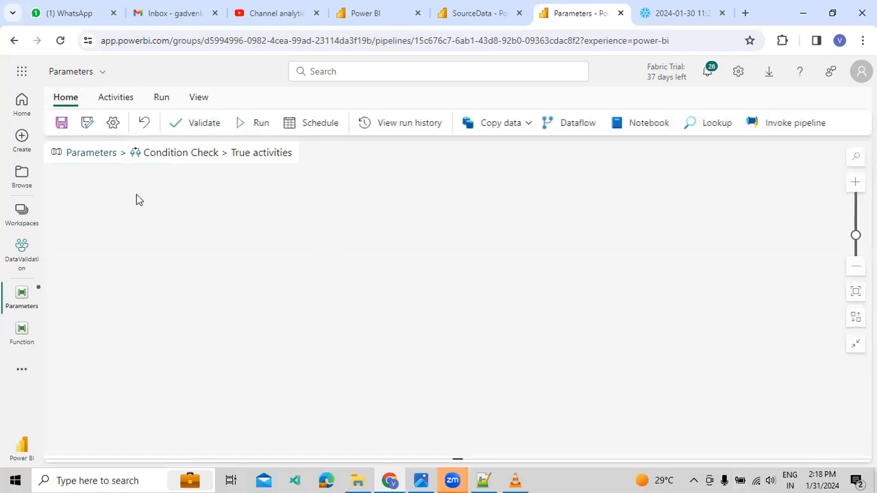
pyautogui.click(117, 99)
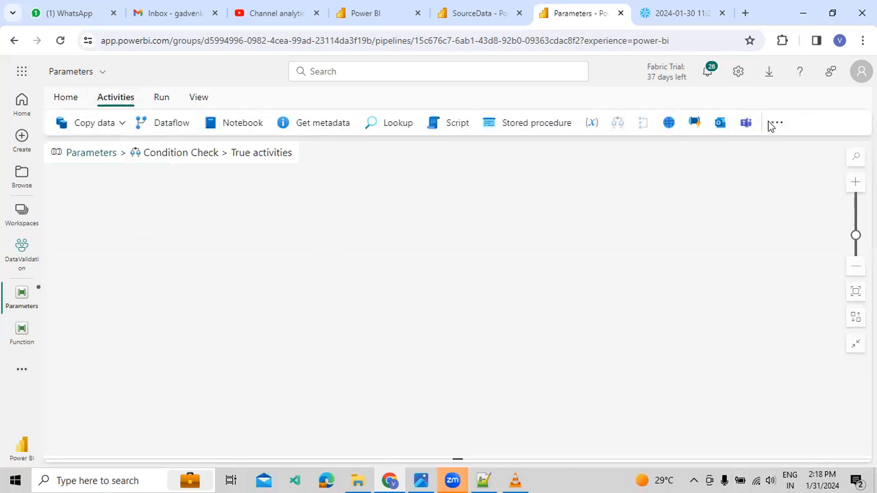
pyautogui.click(58, 41)
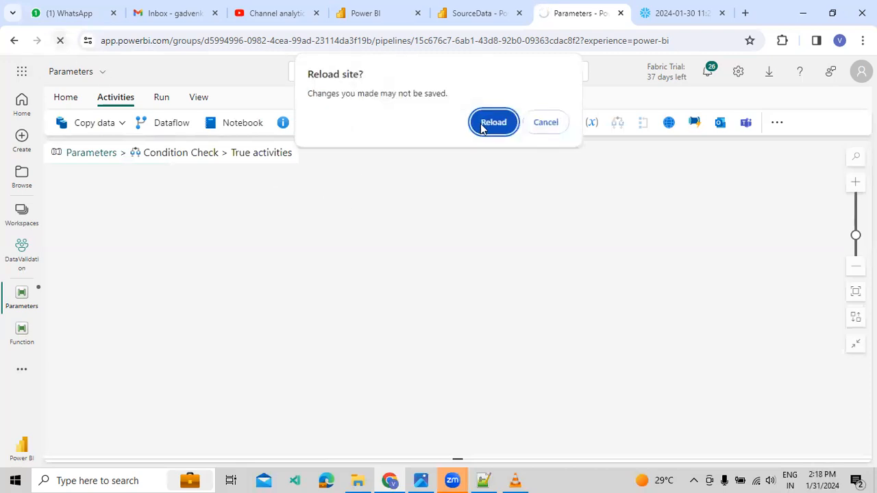
pyautogui.click(492, 124)
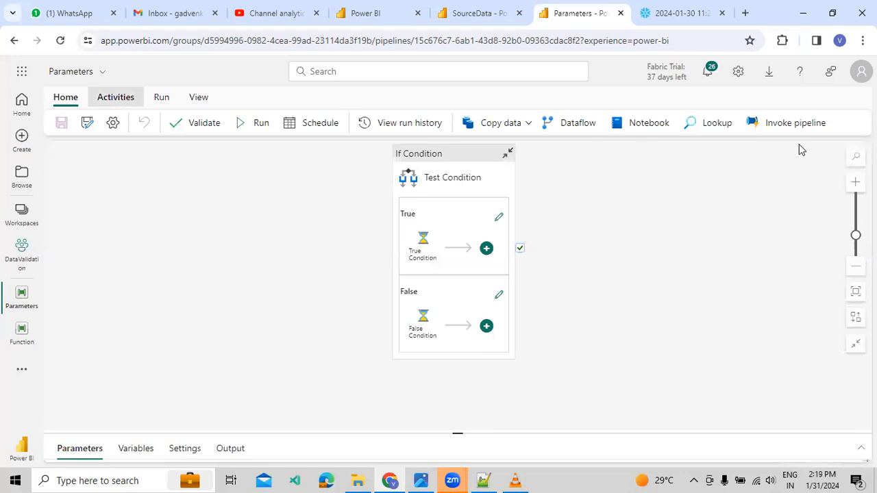
# Step: Open the True activities of the Test Condition activity and delete the existing Wait activity there
pyautogui.moveTo(439, 431); pyautogui.dragTo(460, 319)
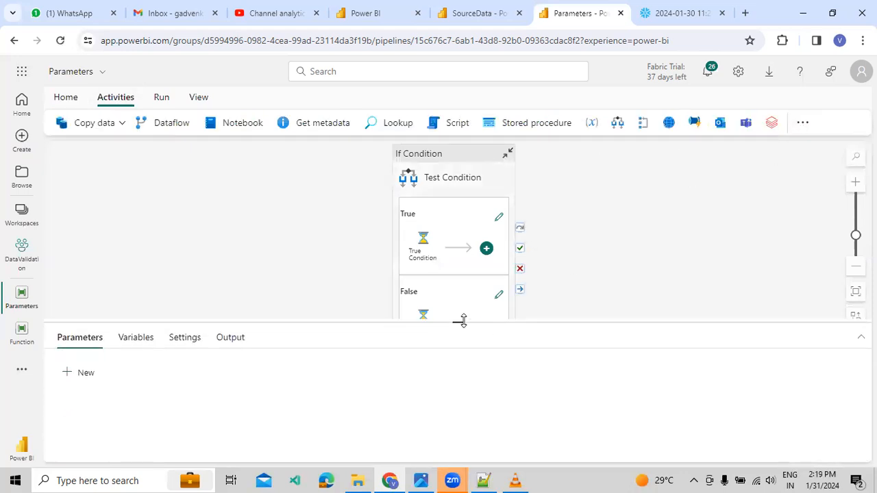
pyautogui.click(436, 180)
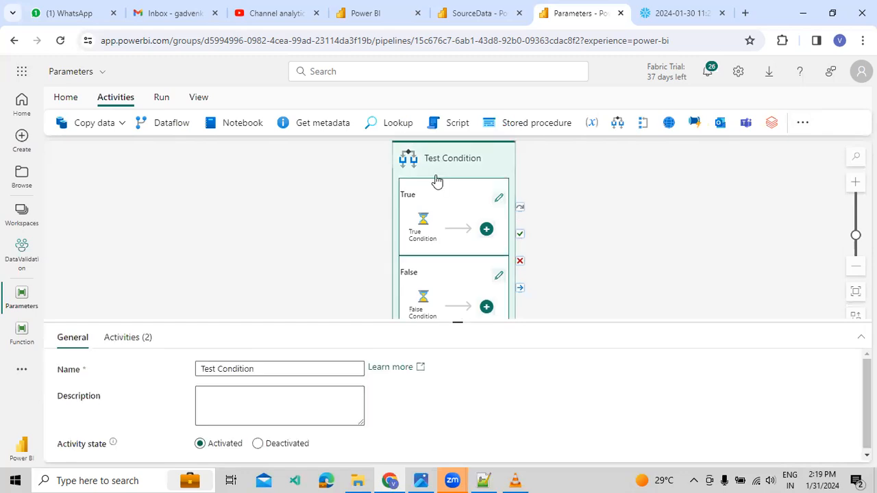
pyautogui.click(126, 337)
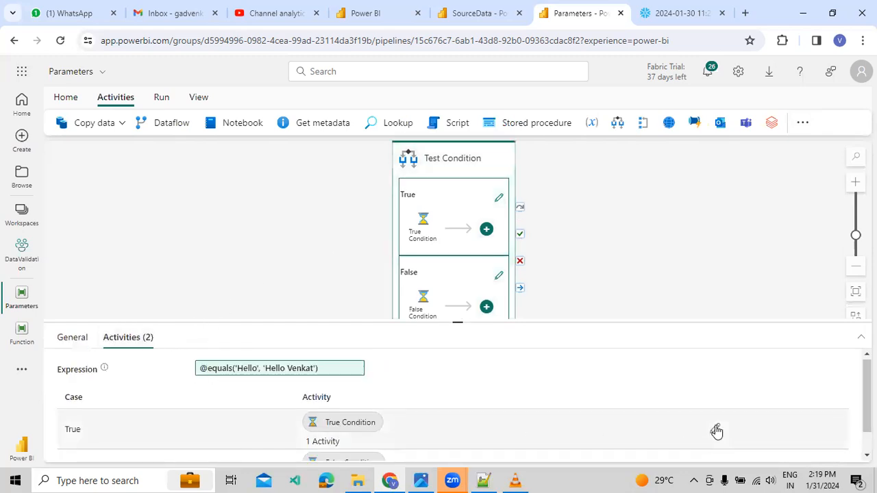
pyautogui.scroll(-1, 717, 431)
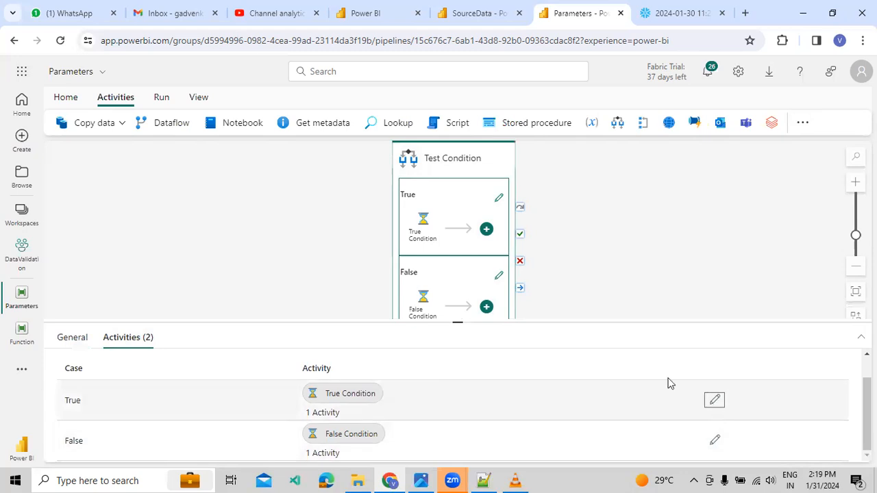
pyautogui.click(714, 400)
pyautogui.click(415, 182)
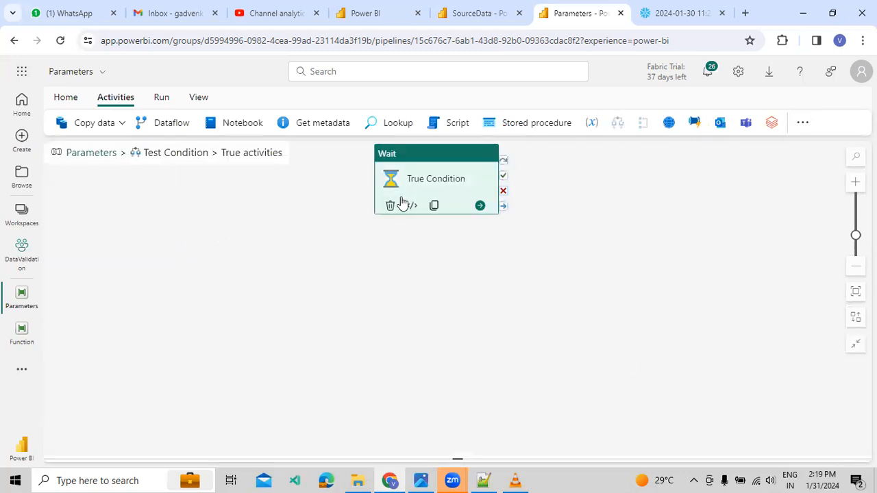
pyautogui.click(400, 204)
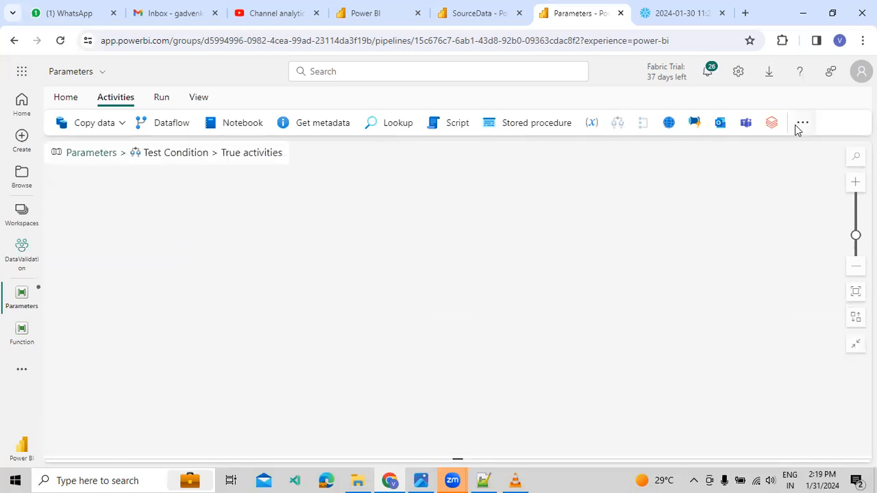
# Step: Add a Wait activity to the True activities and name it True Condition
pyautogui.click(799, 127)
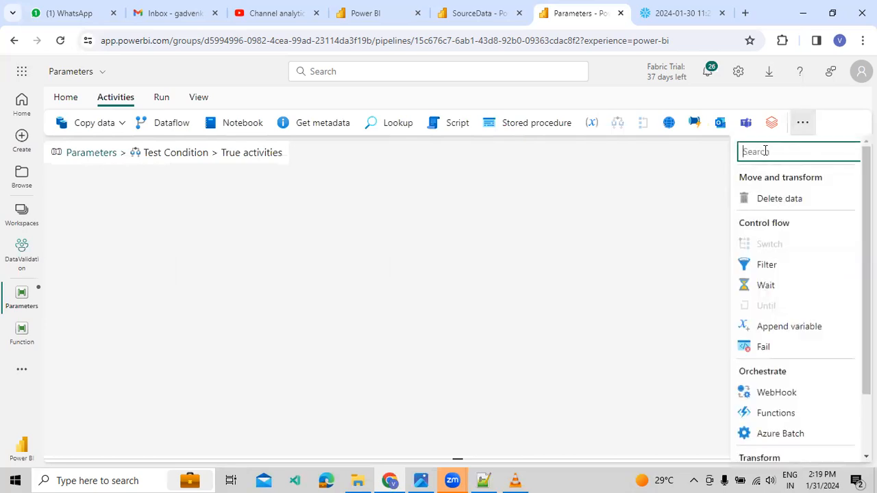
pyautogui.write('wai')
pyautogui.click(757, 196)
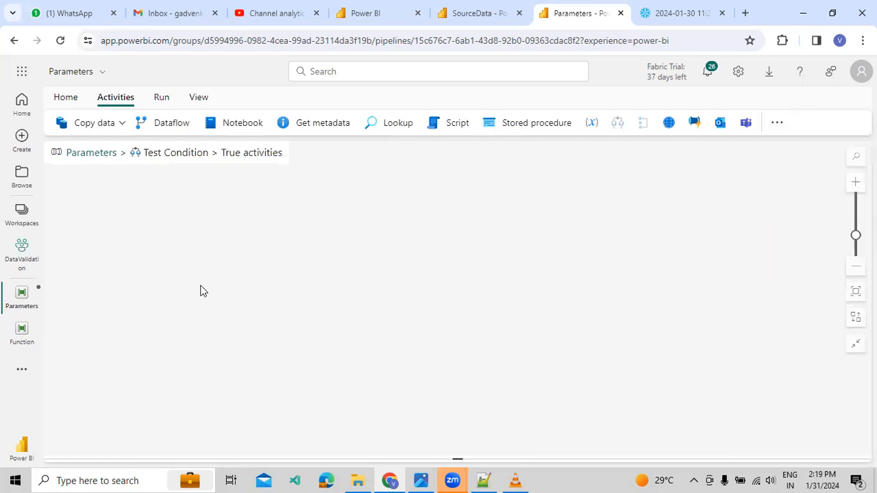
pyautogui.moveTo(175, 213); pyautogui.dragTo(314, 210)
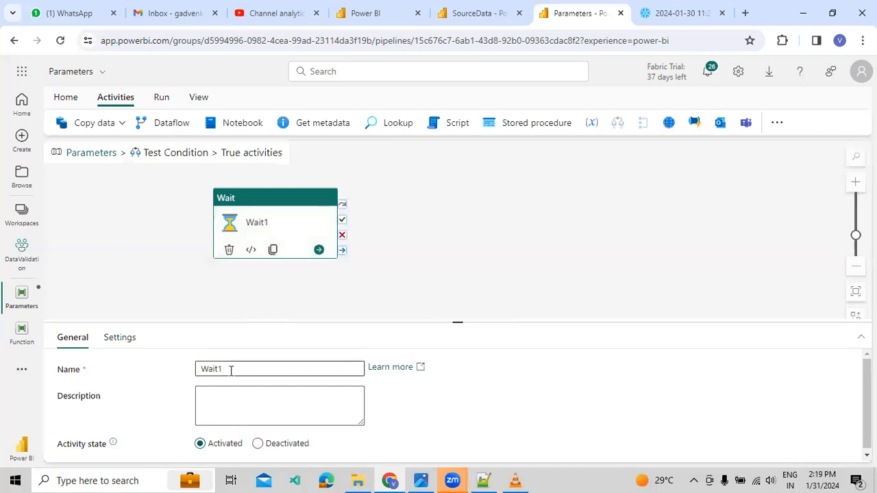
pyautogui.moveTo(231, 369); pyautogui.dragTo(152, 374)
pyautogui.write('True Condition')
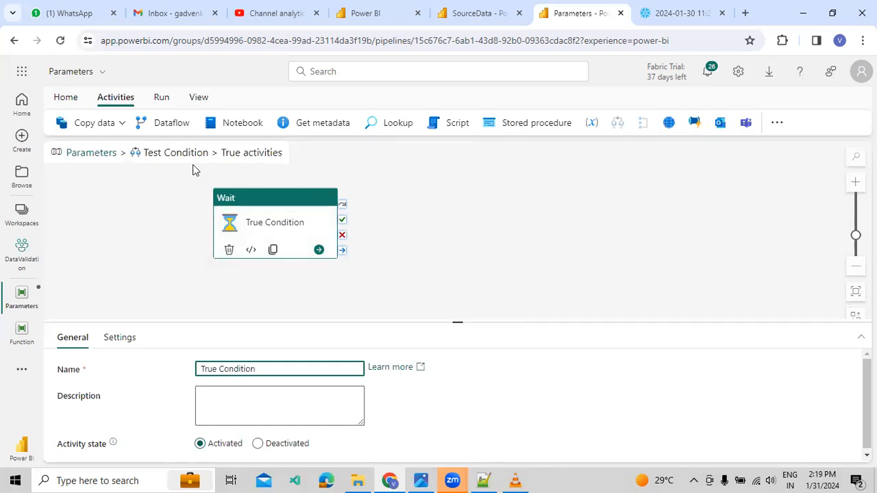
# Step: Return to the pipeline, open Test Condition's False activities and delete the existing Wait activity there
pyautogui.click(91, 153)
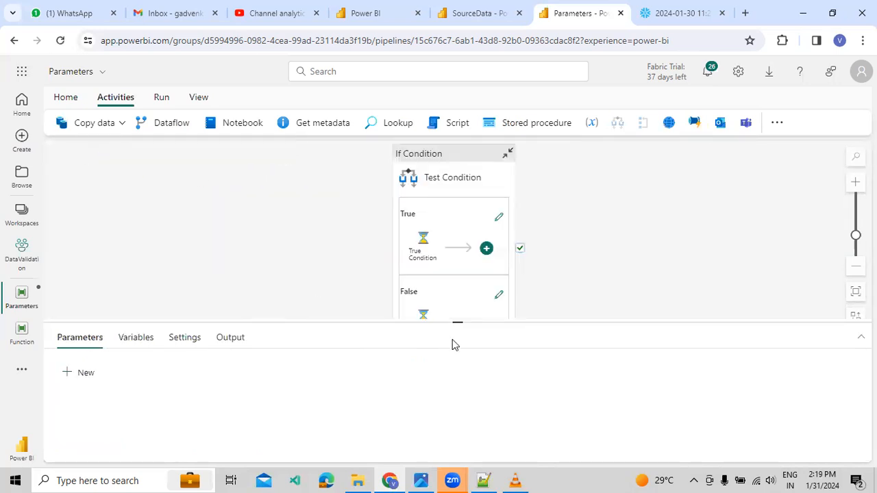
pyautogui.click(439, 192)
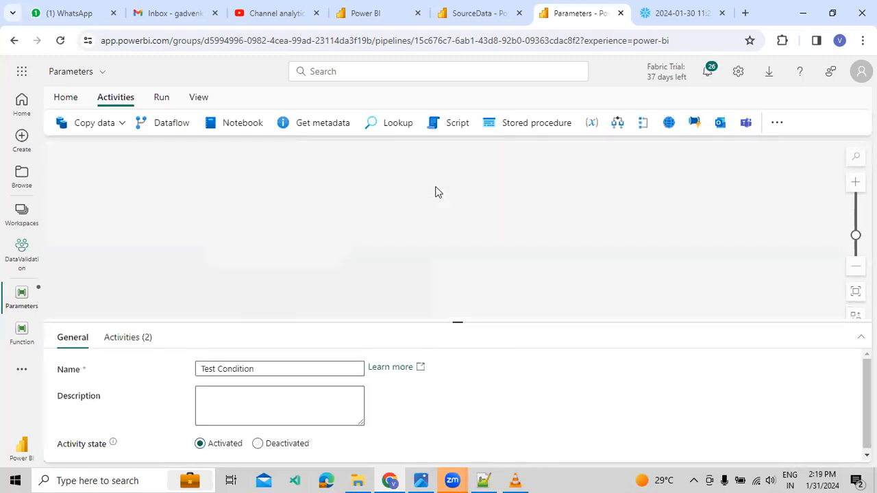
pyautogui.click(143, 336)
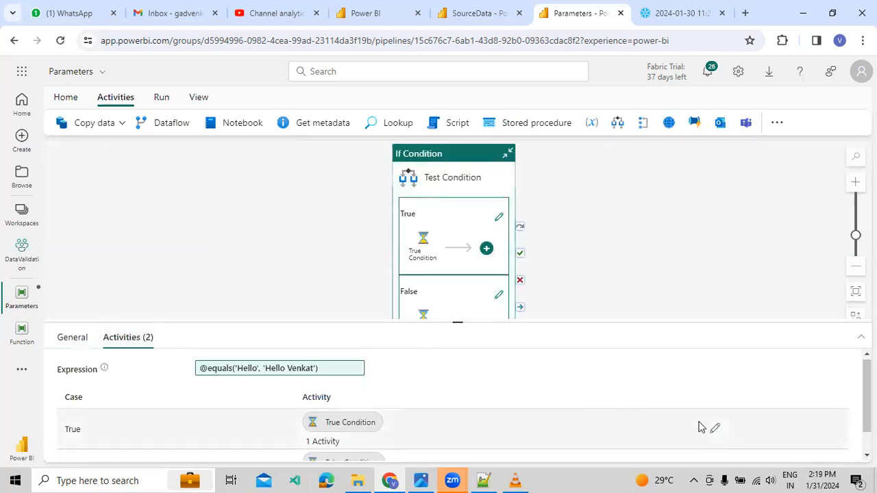
pyautogui.scroll(-1, 701, 428)
pyautogui.click(711, 441)
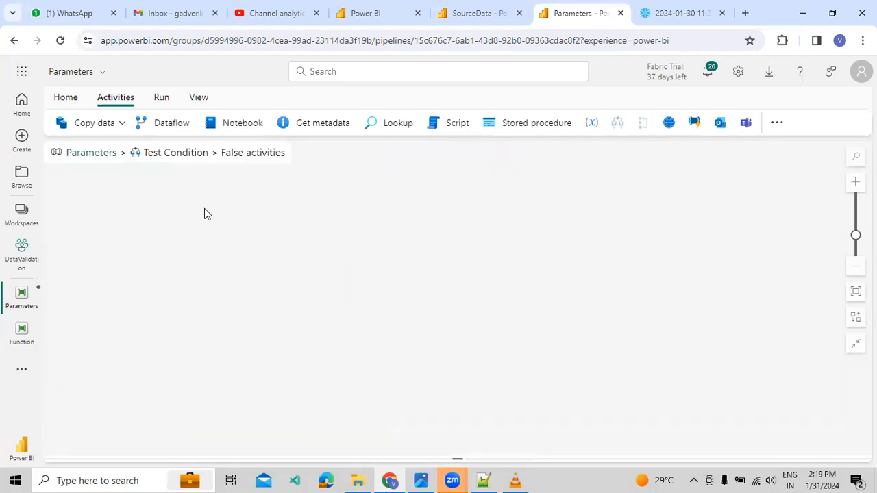
pyautogui.click(429, 175)
pyautogui.click(530, 193)
# Step: Add a Wait activity to the False activities and name it False Condition
pyautogui.click(777, 124)
pyautogui.write('wa')
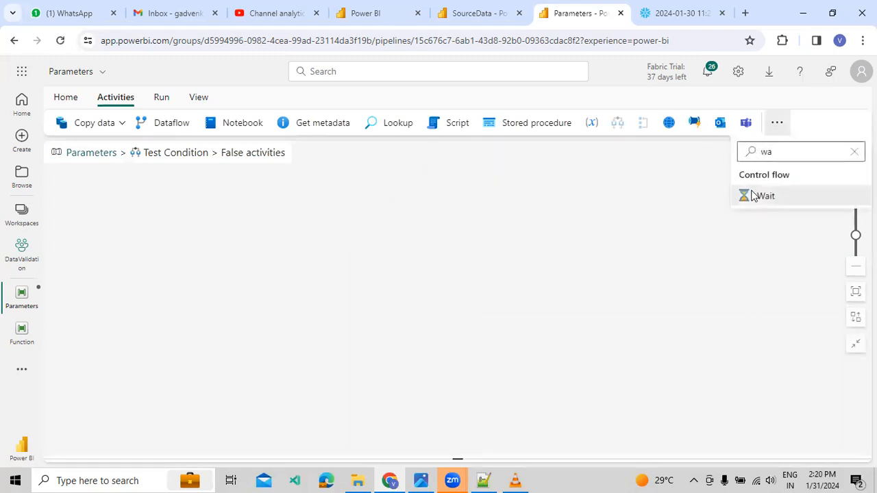
pyautogui.click(754, 196)
pyautogui.click(219, 369)
pyautogui.hotkey('ctrl', 'a')
pyautogui.write('False COndi')
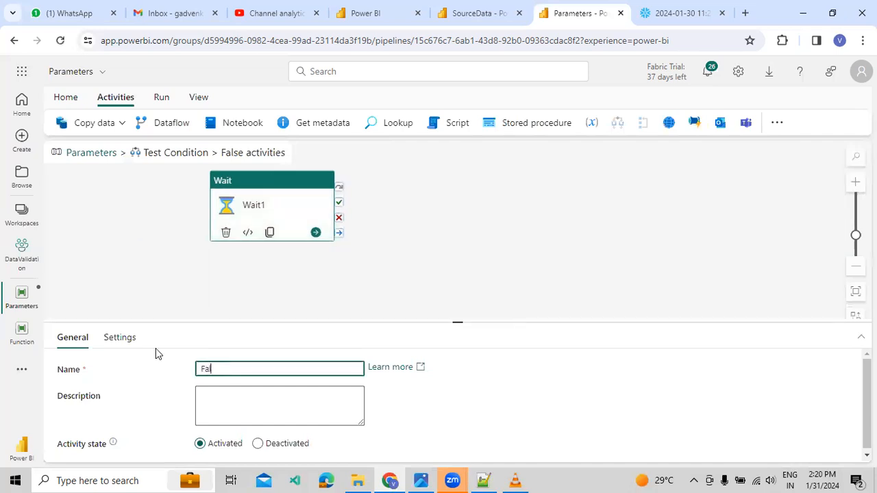
pyautogui.press('BackSpace')
pyautogui.press('BackSpace')
pyautogui.press('BackSpace')
pyautogui.press('BackSpace')
pyautogui.write('ondition')
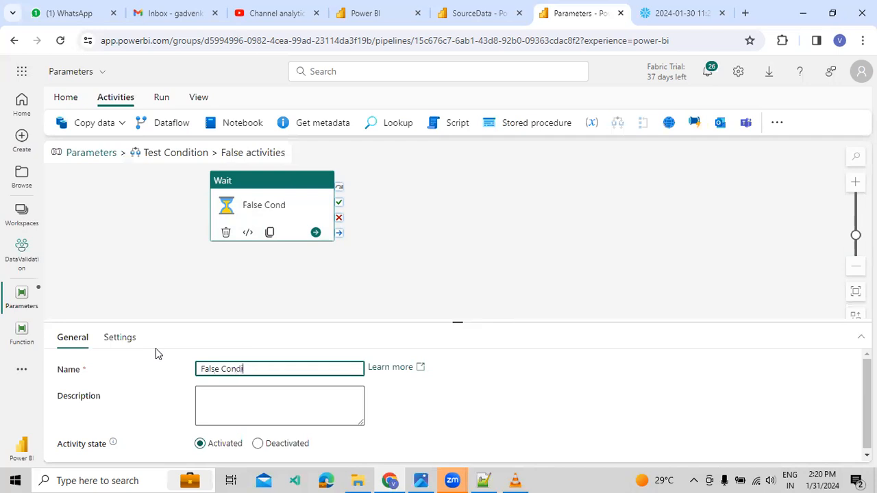
pyautogui.click(109, 157)
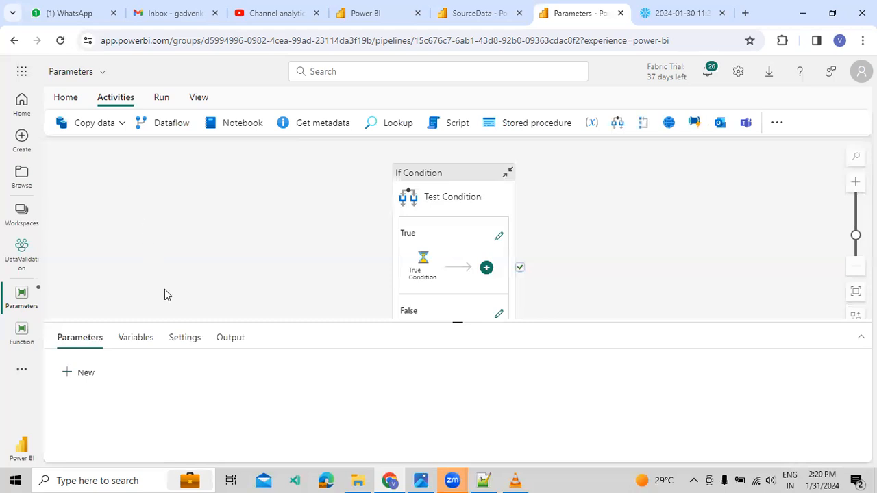
pyautogui.click(411, 191)
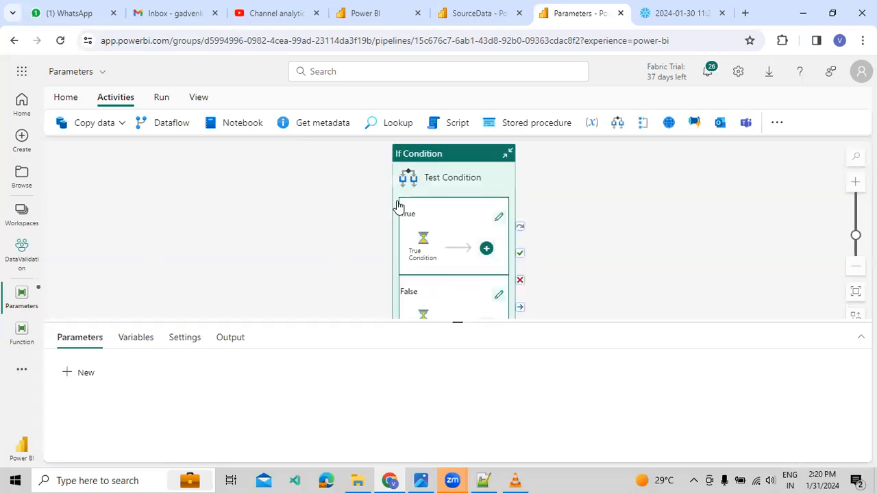
pyautogui.click(420, 195)
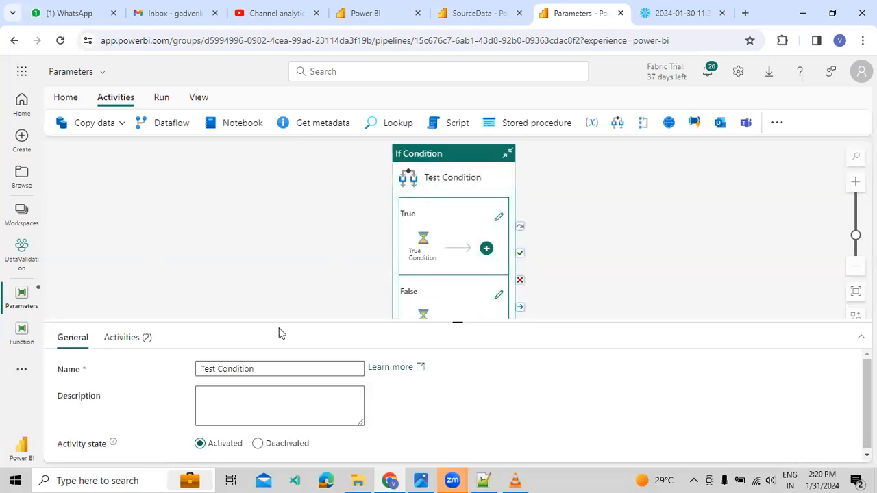
pyautogui.click(137, 342)
pyautogui.click(288, 370)
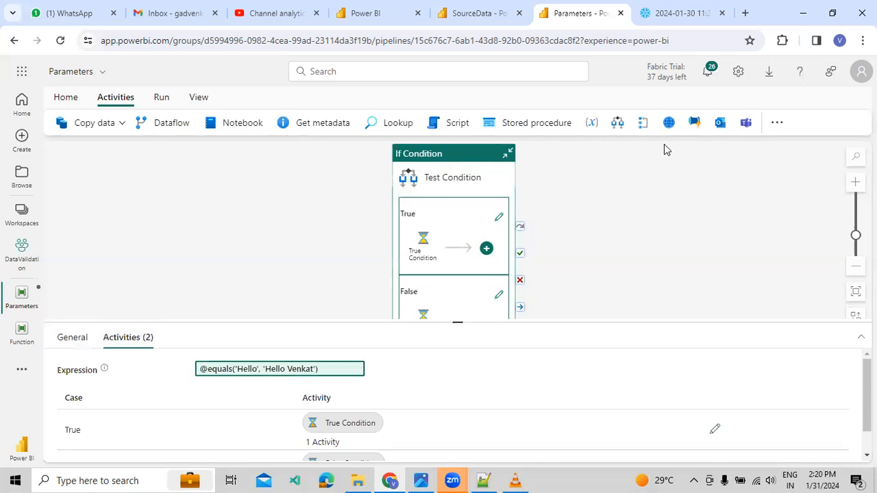
pyautogui.click(299, 371)
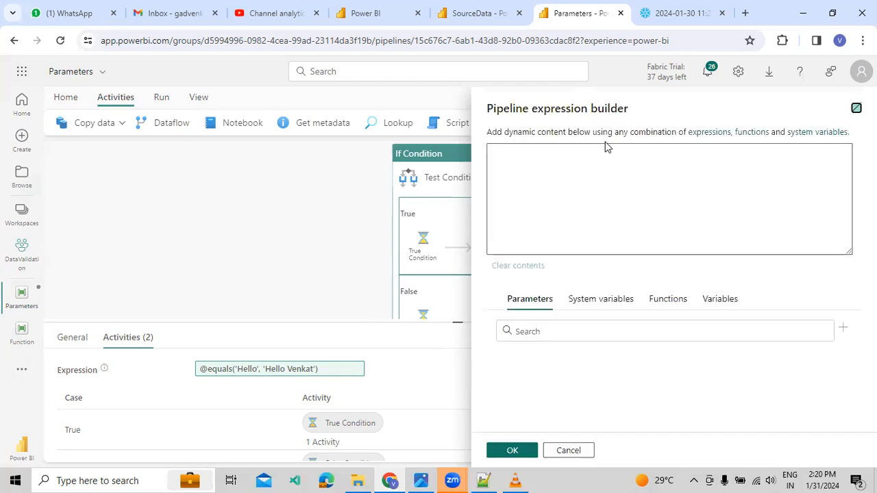
pyautogui.doubleClick(614, 150)
pyautogui.press('BackSpace')
pyautogui.press('BackSpace')
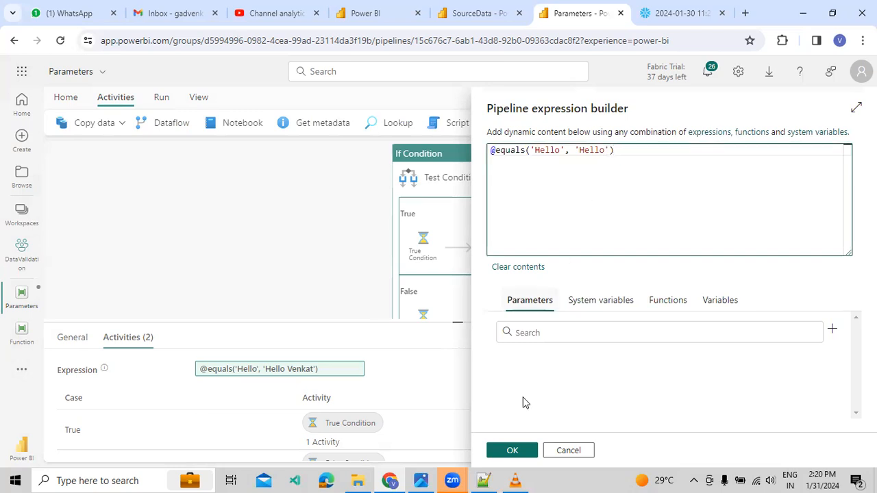
pyautogui.click(512, 452)
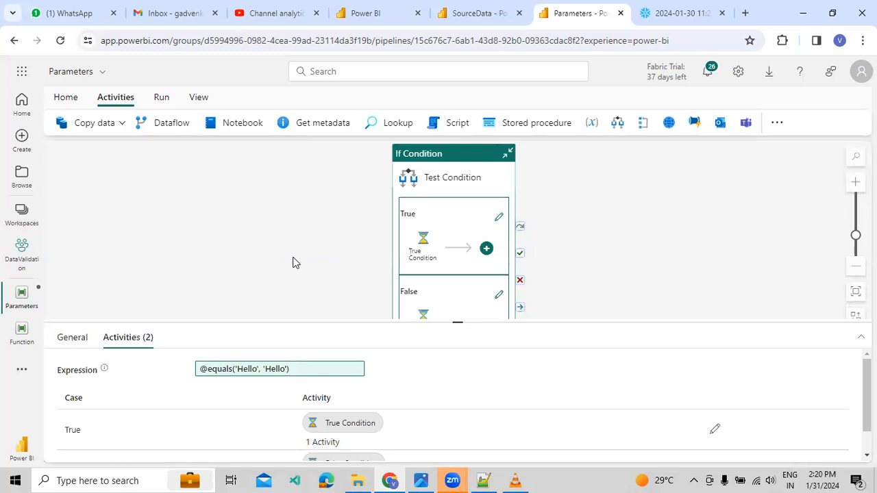
# Step: Save and run the pipeline with the matching Hello values, and view the activity runs in its output
pyautogui.moveTo(390, 320); pyautogui.dragTo(388, 248)
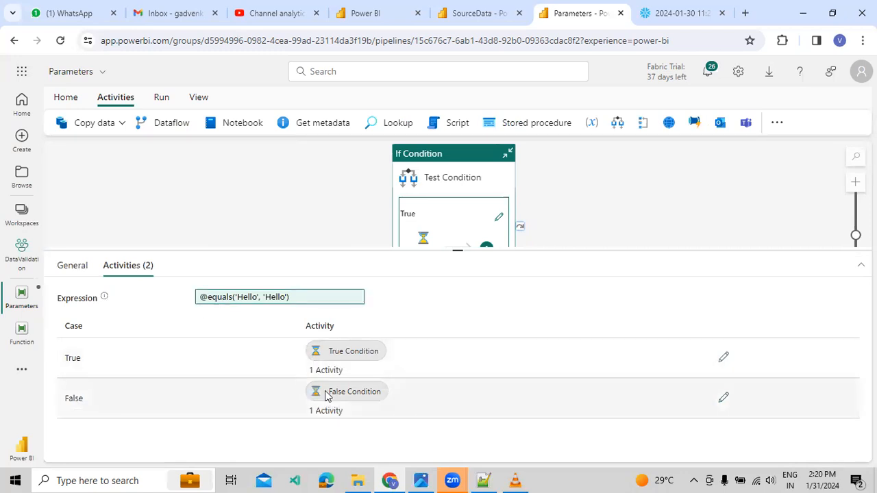
pyautogui.click(234, 178)
pyautogui.click(158, 98)
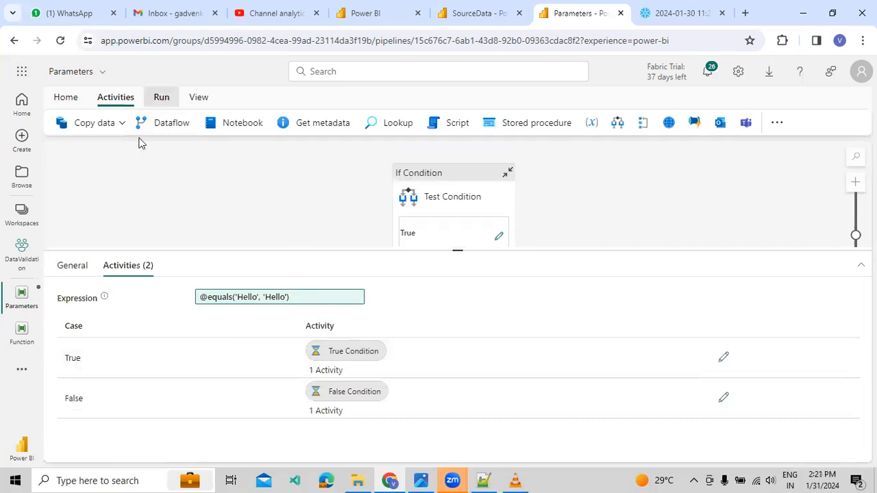
pyautogui.click(131, 128)
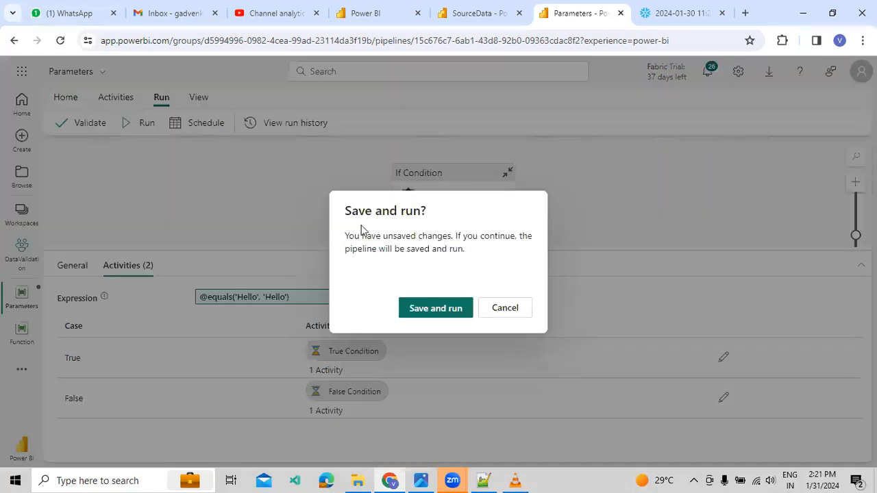
pyautogui.click(454, 316)
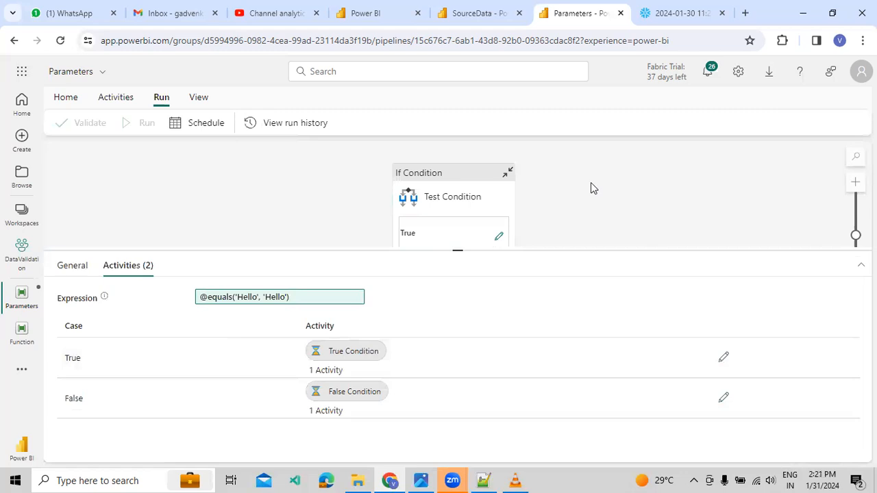
pyautogui.moveTo(573, 250); pyautogui.dragTo(583, 312)
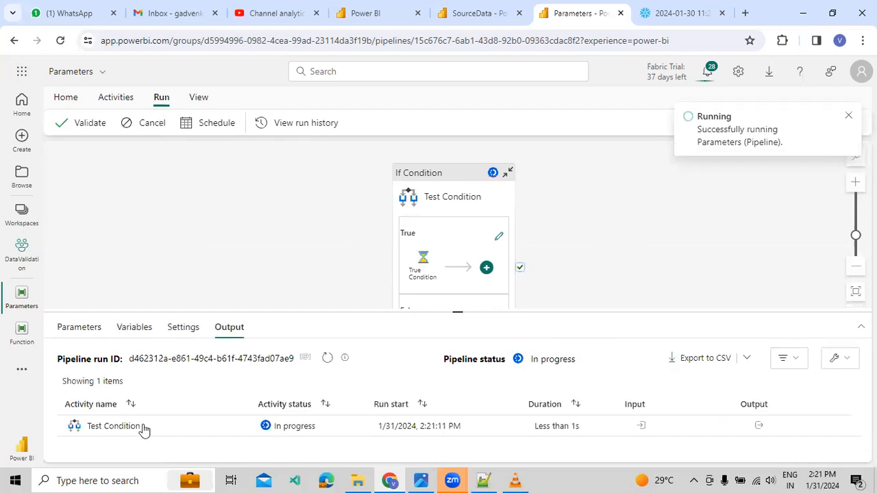
pyautogui.moveTo(446, 310); pyautogui.dragTo(446, 288)
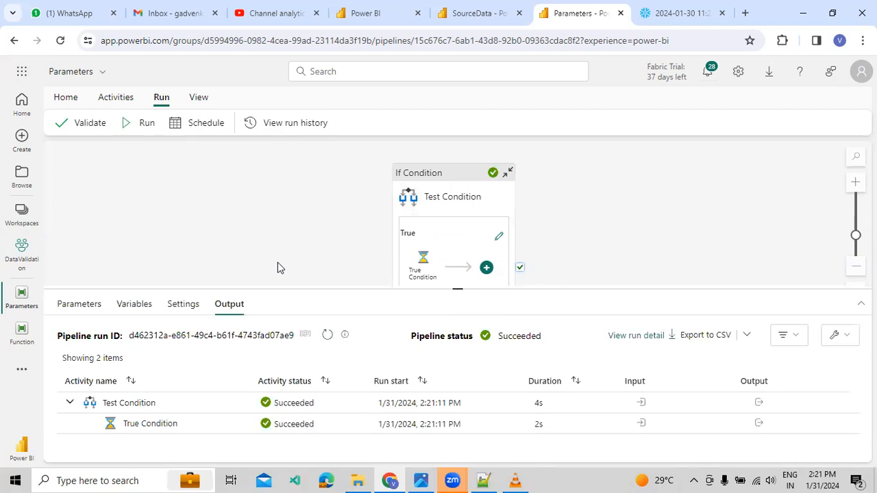
# Step: Edit Test Condition's expression so the second equals argument is 'Hello' followed by a space and the person's first name
pyautogui.click(388, 218)
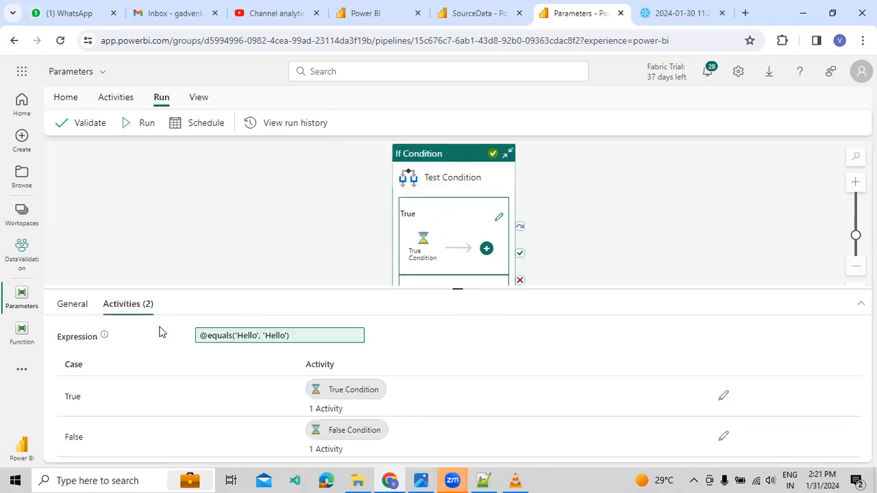
pyautogui.click(251, 343)
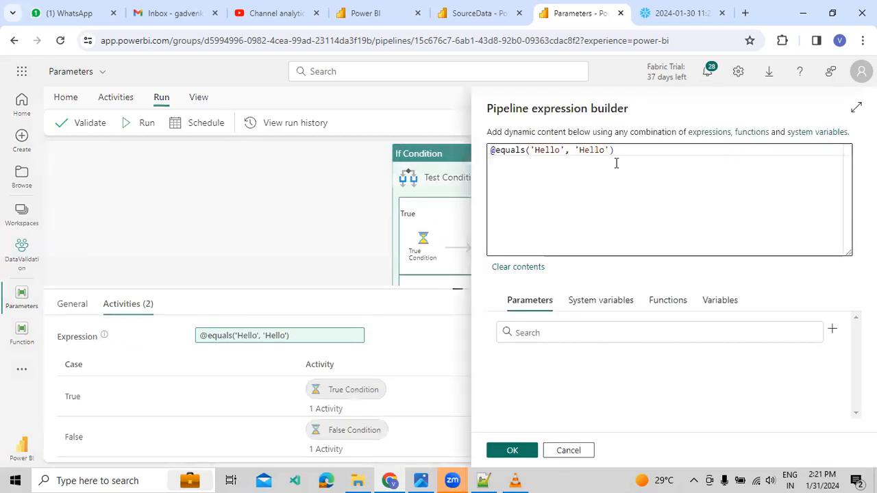
pyautogui.press('Left')
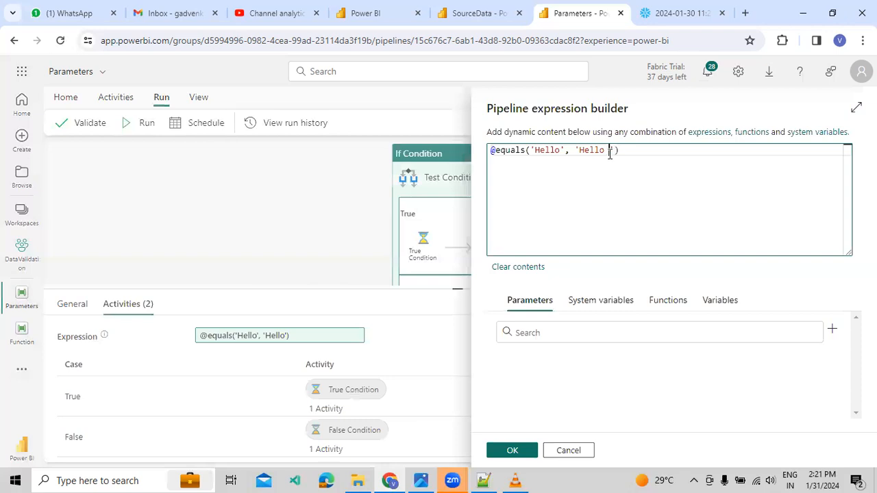
pyautogui.write('Venkat')
pyautogui.click(511, 452)
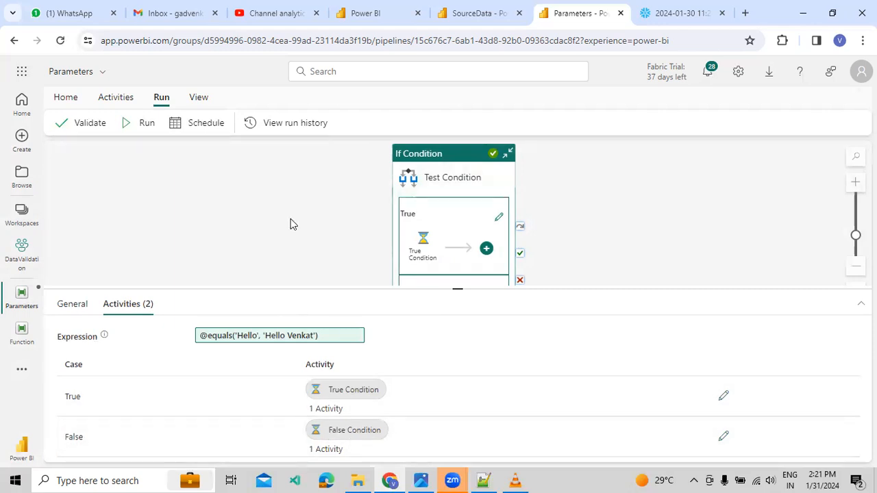
# Step: Save and run the pipeline again with the non-matching equals expression
pyautogui.click(137, 122)
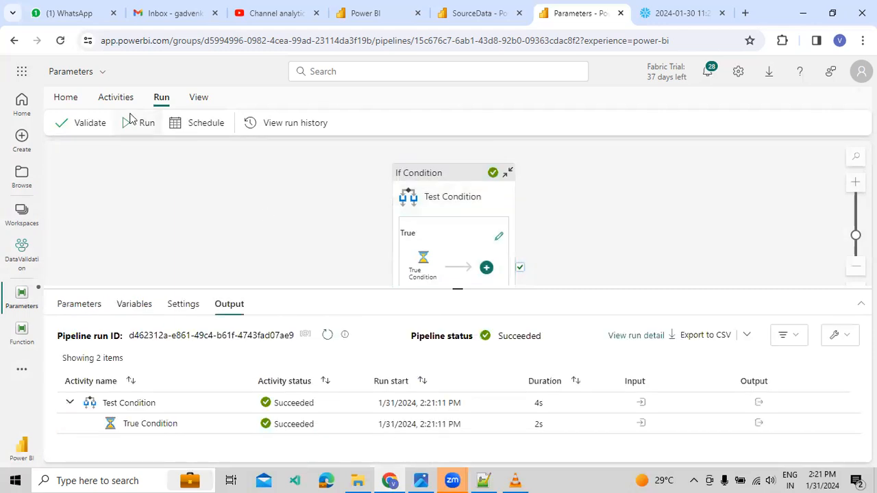
pyautogui.click(131, 120)
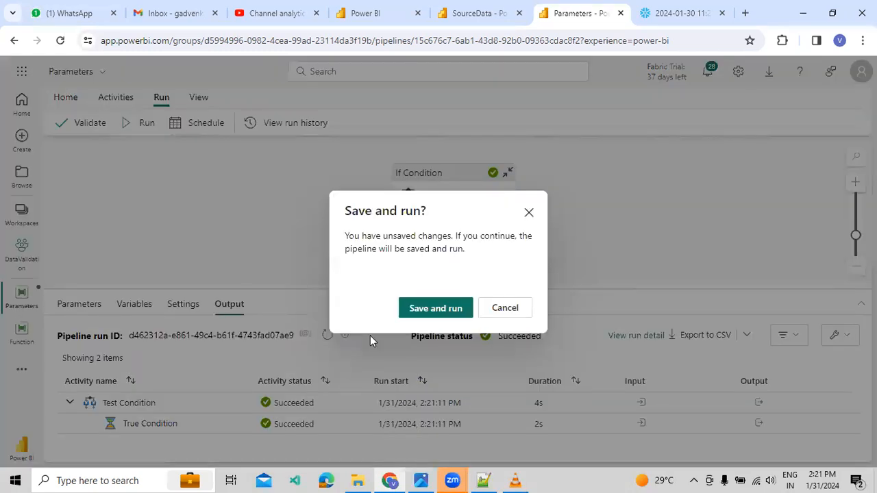
pyautogui.click(453, 312)
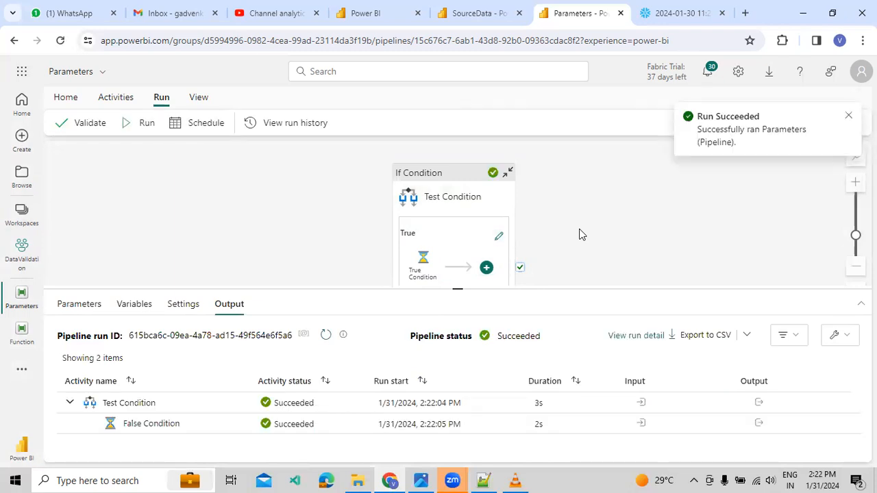
# Step: Review Test Condition's expression, the Wait activity in its True case and the activities available there, and return to the pipeline
pyautogui.click(456, 213)
pyautogui.click(209, 341)
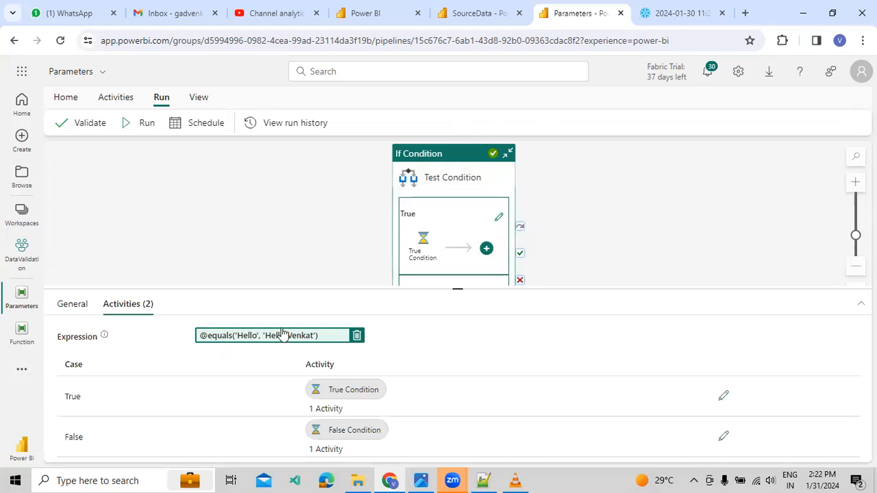
pyautogui.click(723, 396)
pyautogui.click(453, 175)
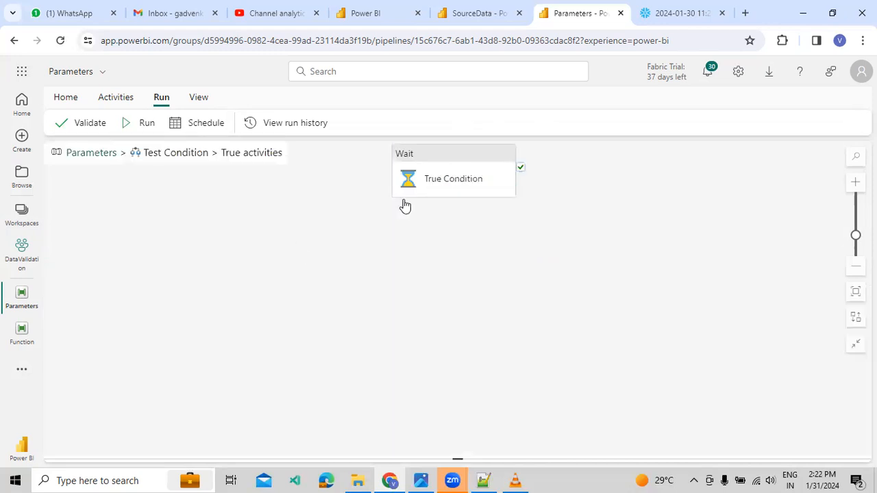
pyautogui.click(122, 100)
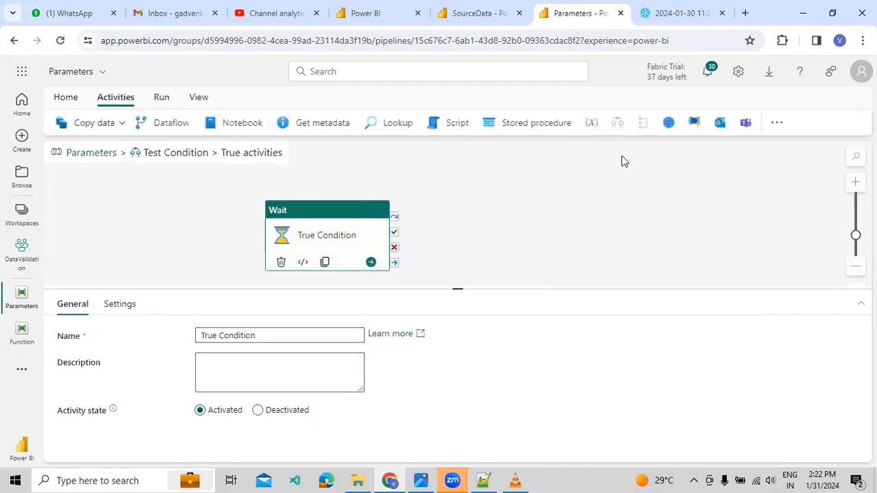
pyautogui.click(442, 228)
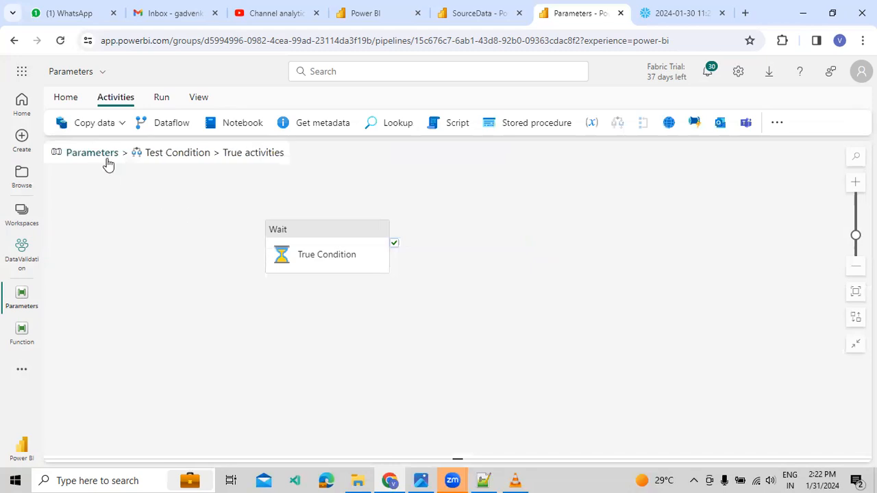
pyautogui.click(106, 156)
pyautogui.click(438, 199)
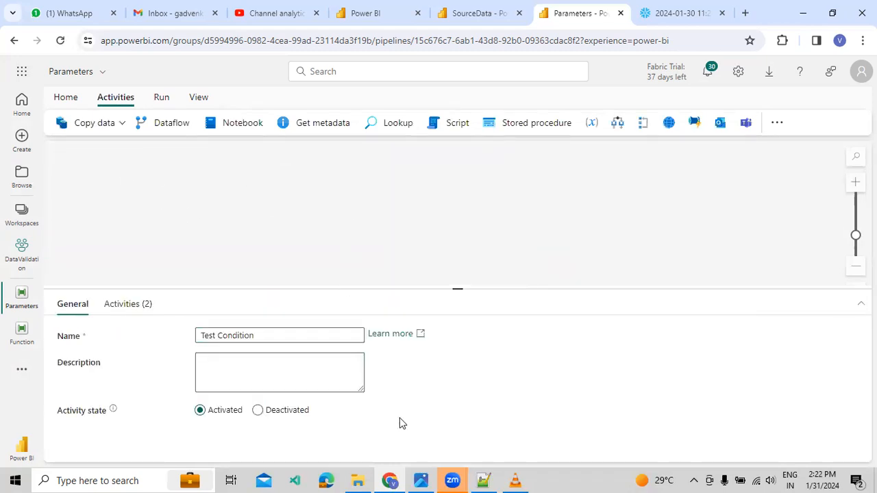
# Step: Switch to the Photos app showing the CourseData.PNG image
pyautogui.click(421, 481)
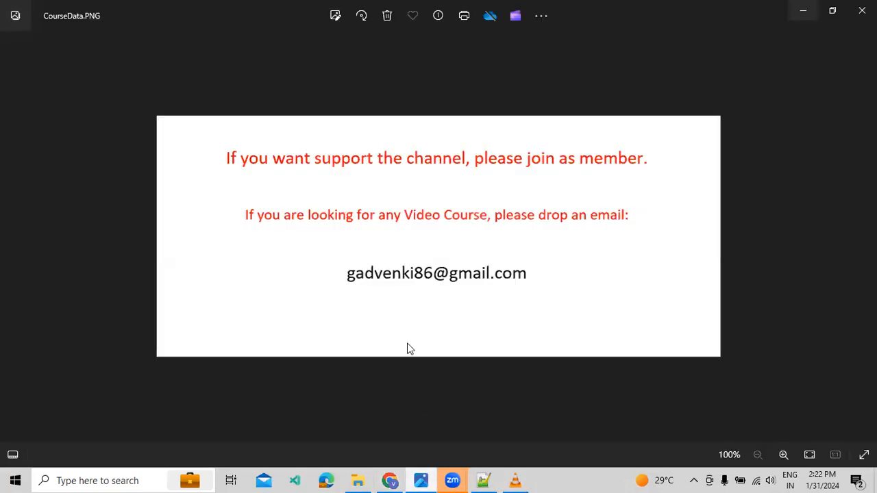